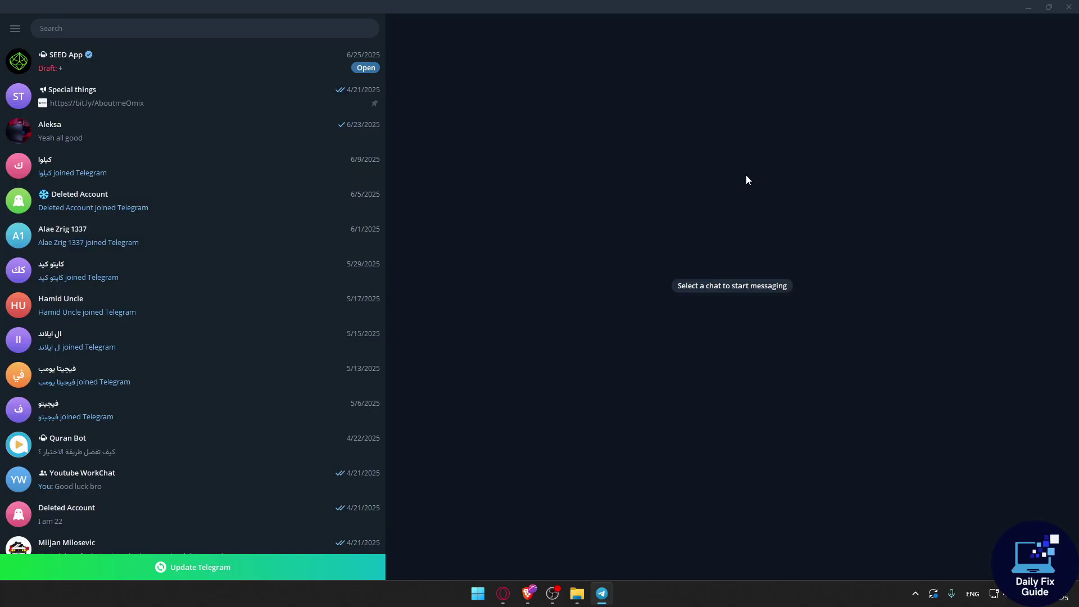
Search Telegram for botfather, open the verified BotFather chat and start the bot.
click(120, 29)
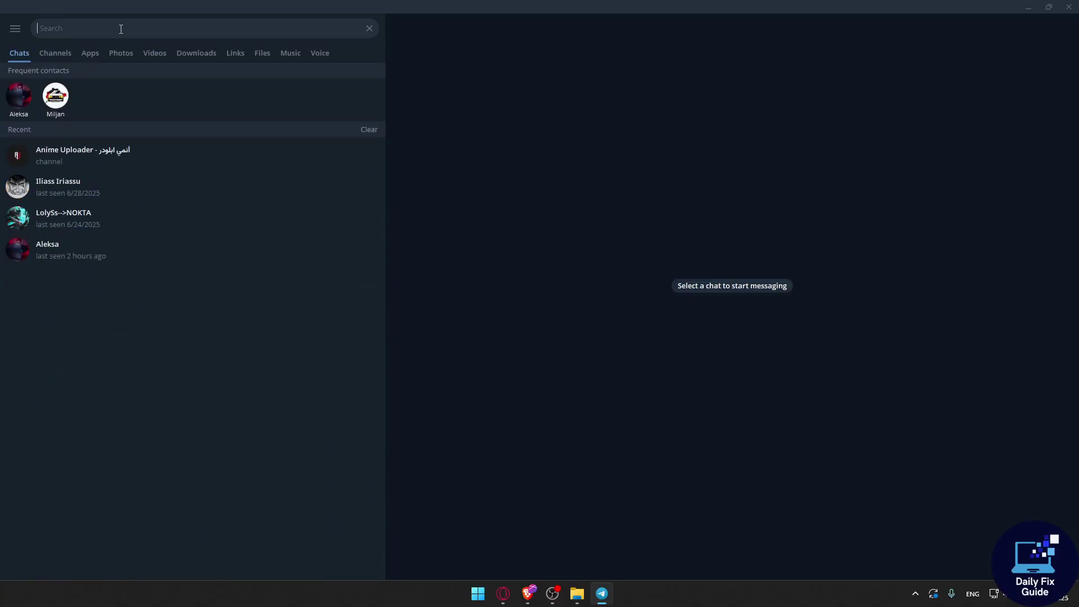
text(botfather)
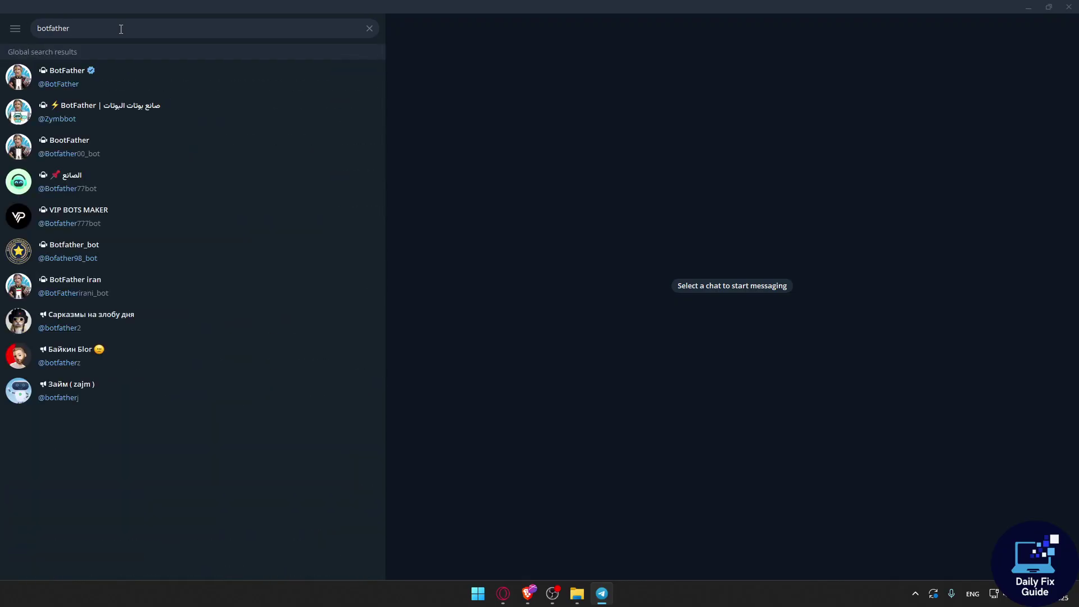
click(148, 80)
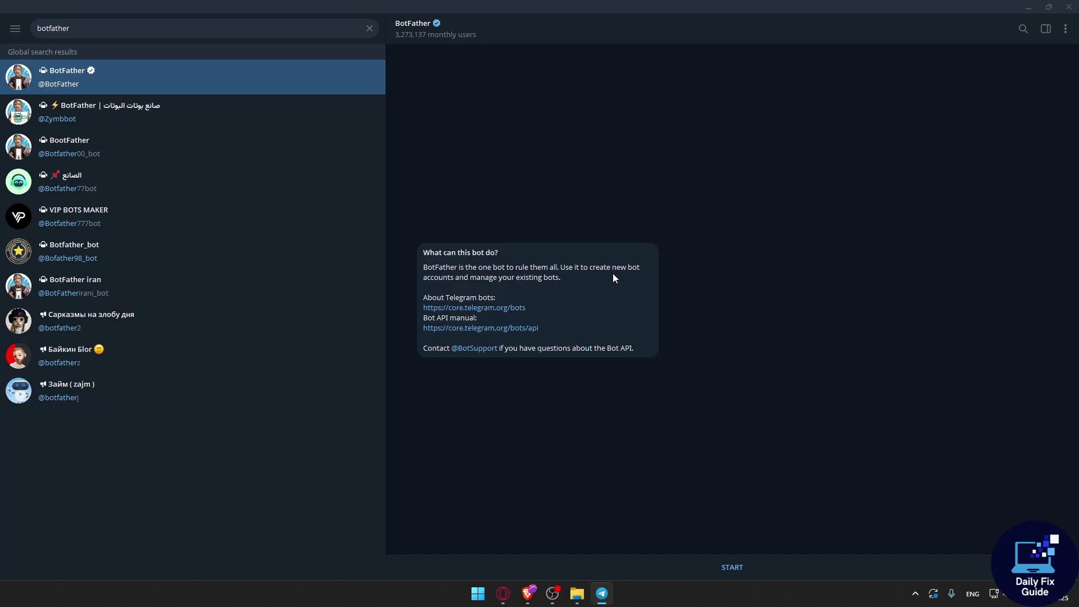
click(733, 567)
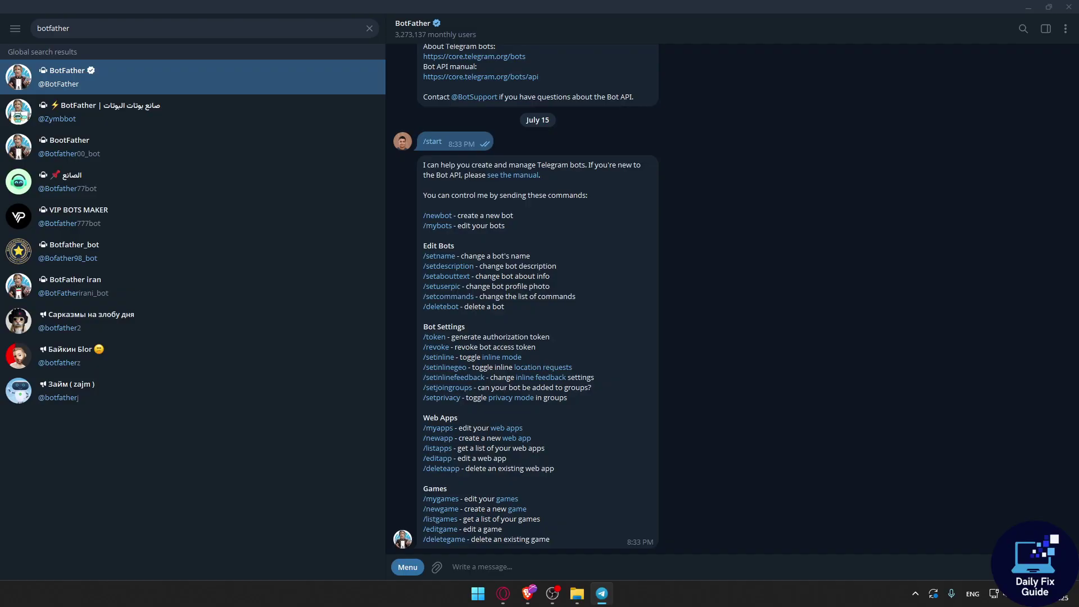
Request a new bot from BotFather with the /newbot command and name it Omix.
text(/)
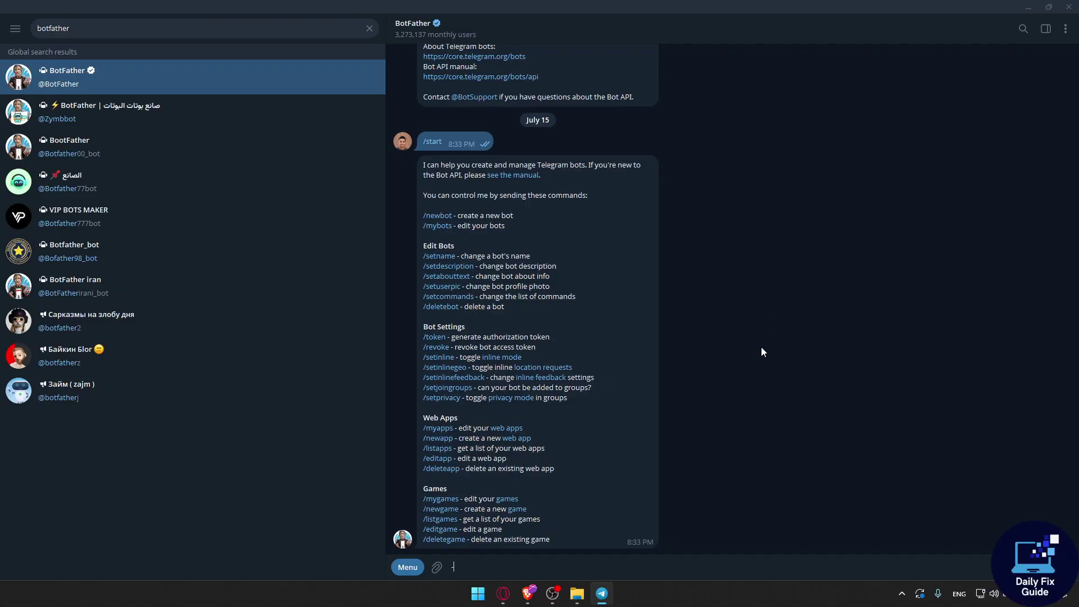
double_click(597, 516)
key(BackSpace)
click(434, 216)
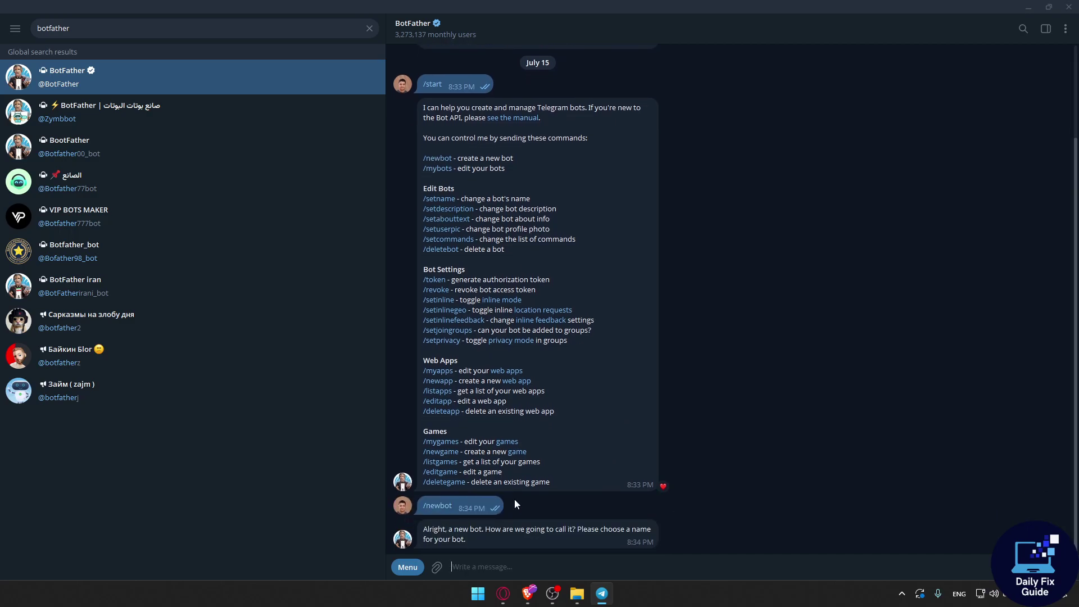
double_click(434, 534)
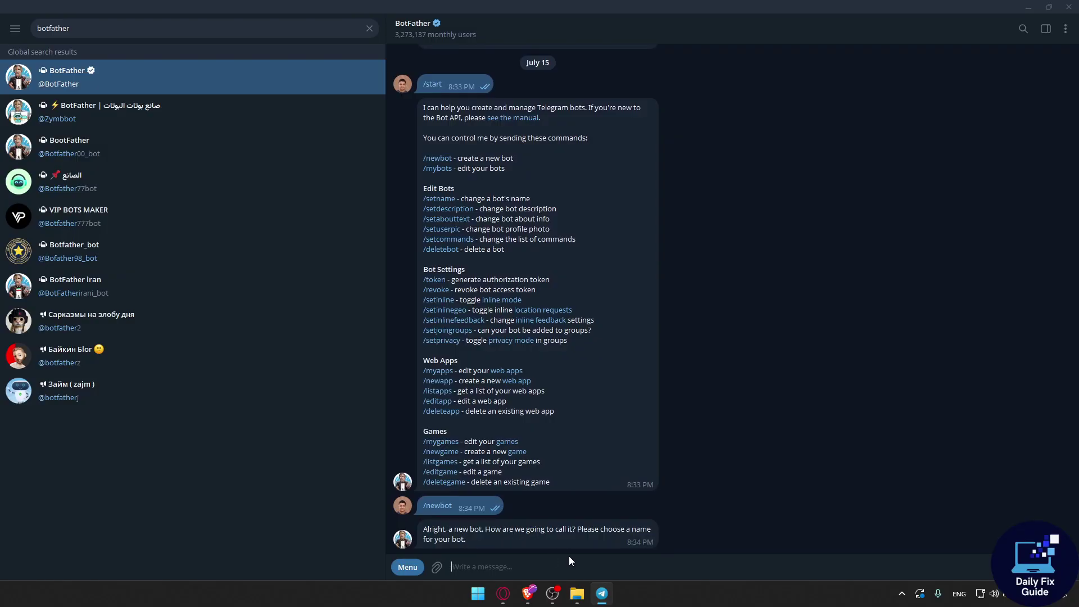
text(Omix)
key(Return)
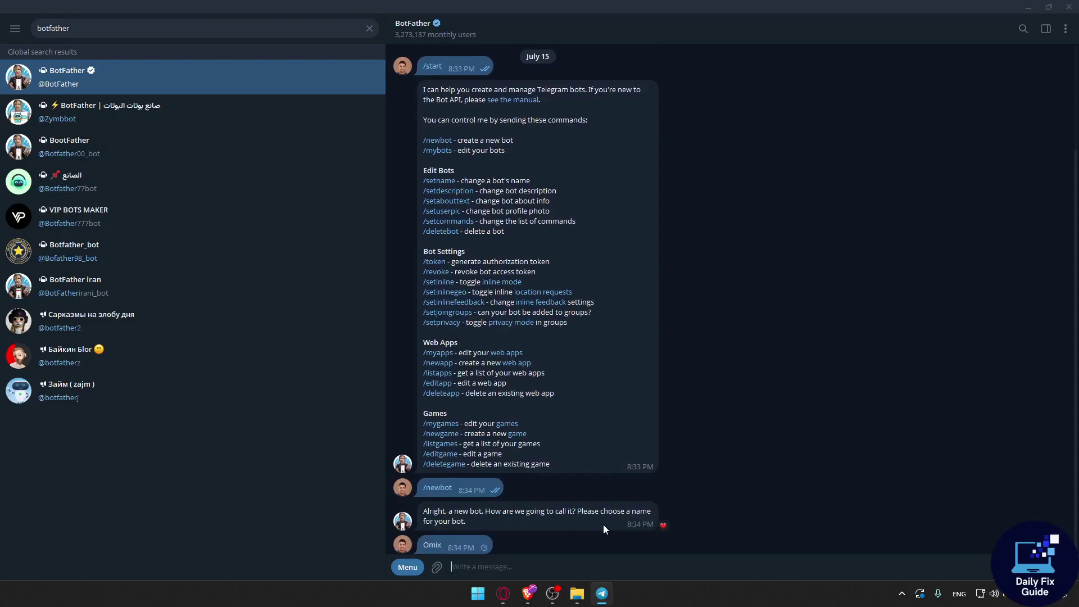
double_click(482, 542)
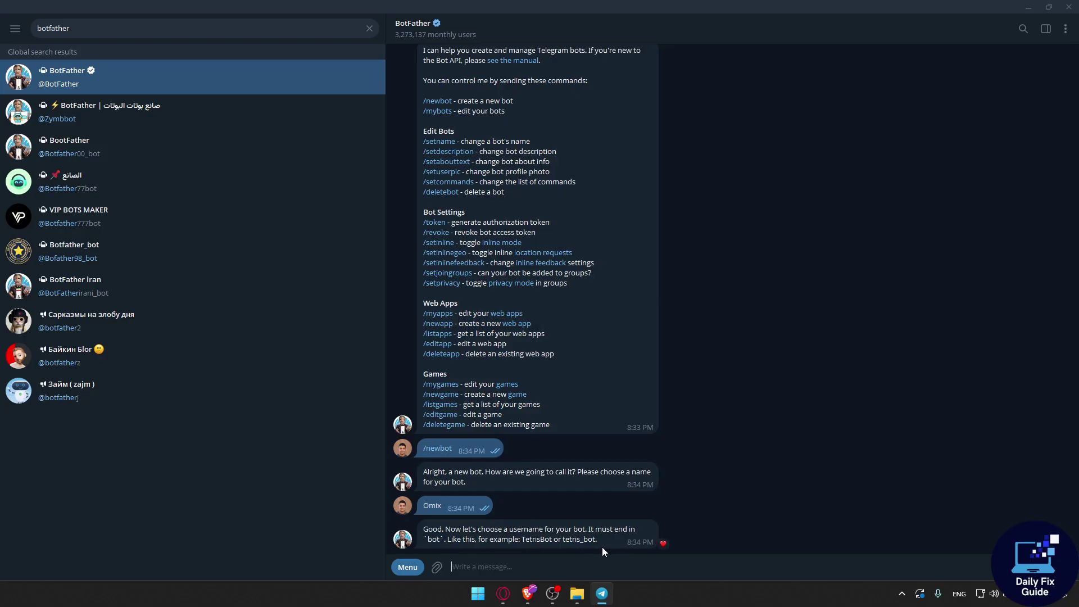
Try to register omixbot as the new bot's username.
text(omix)
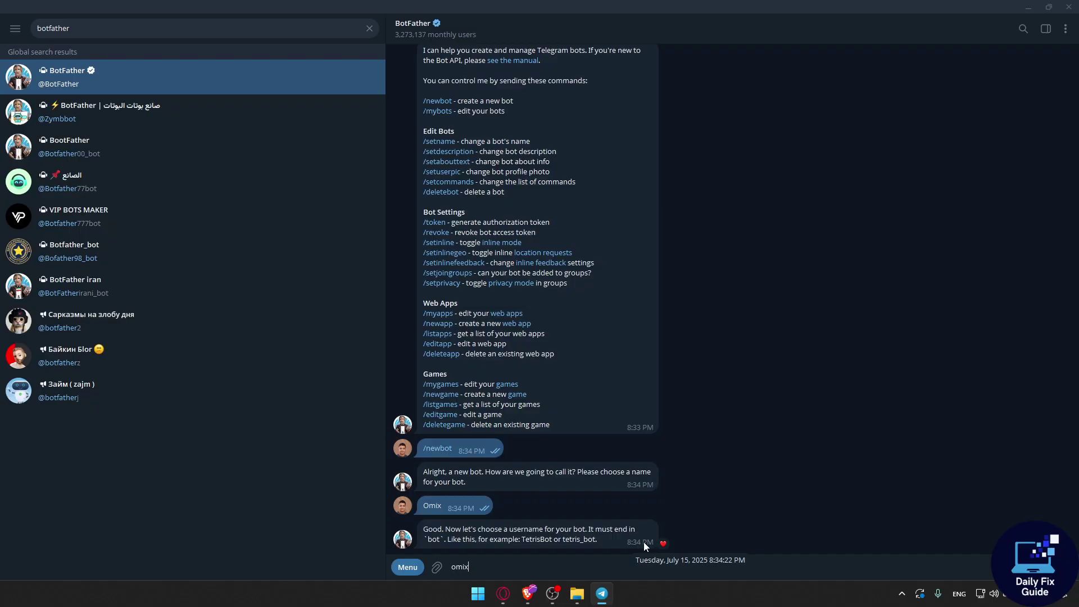
text(bot)
key(Return)
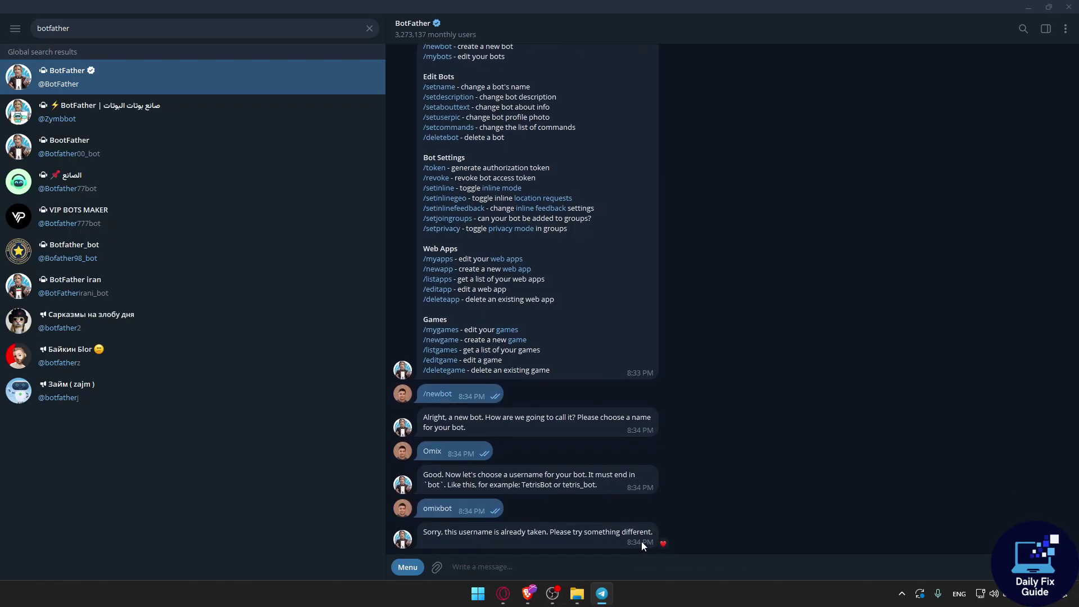
Send BotFather omixx0bot as the new bot's username.
text(omix)
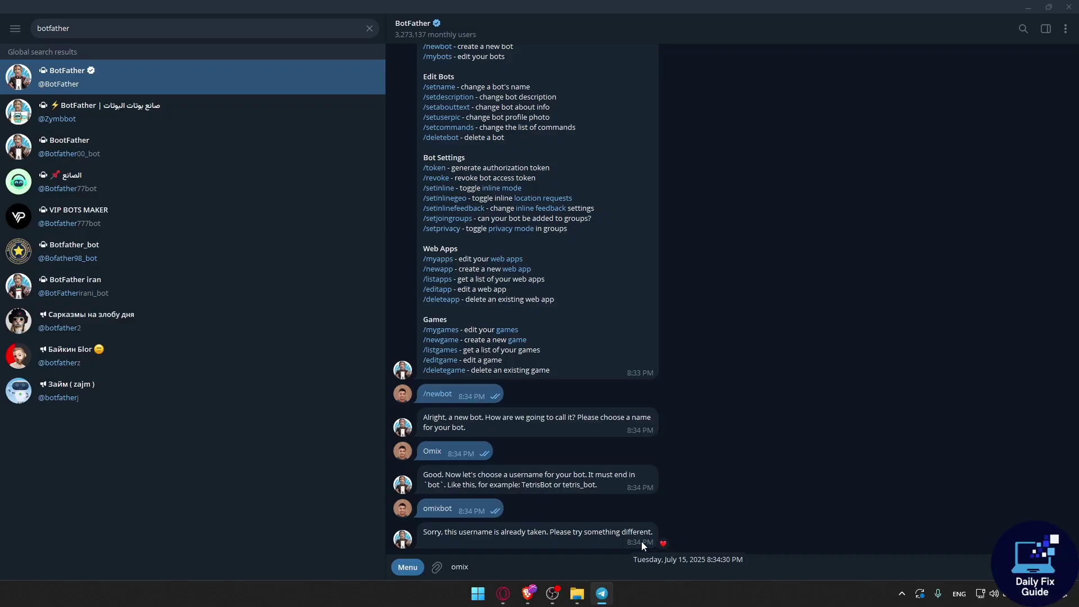
text(x0bot)
key(Return)
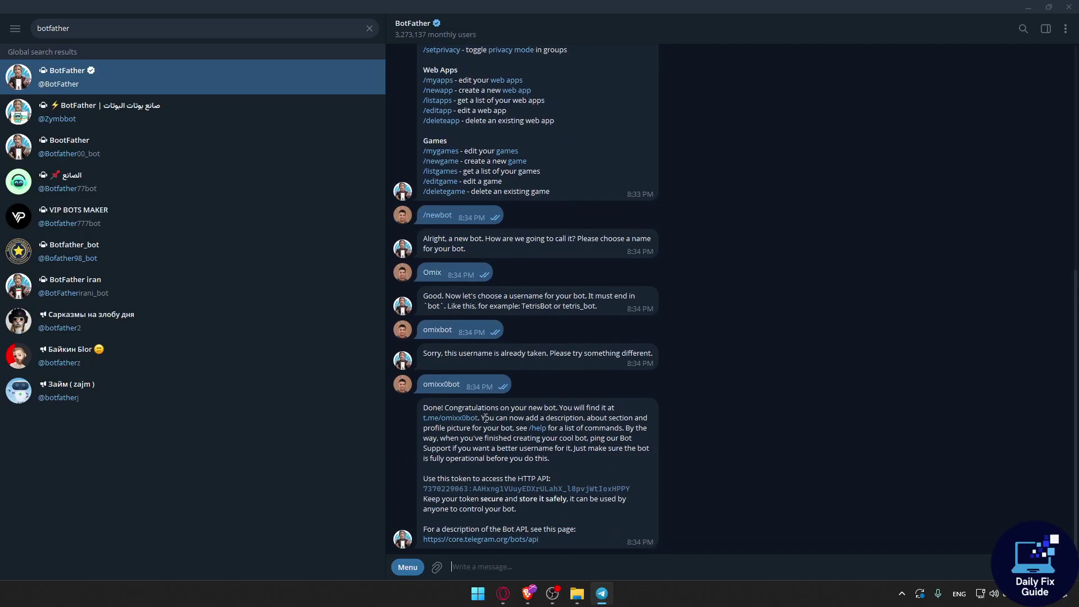
Open the new bot's chat through its t.me link, start it and send the message hi.
double_click(486, 419)
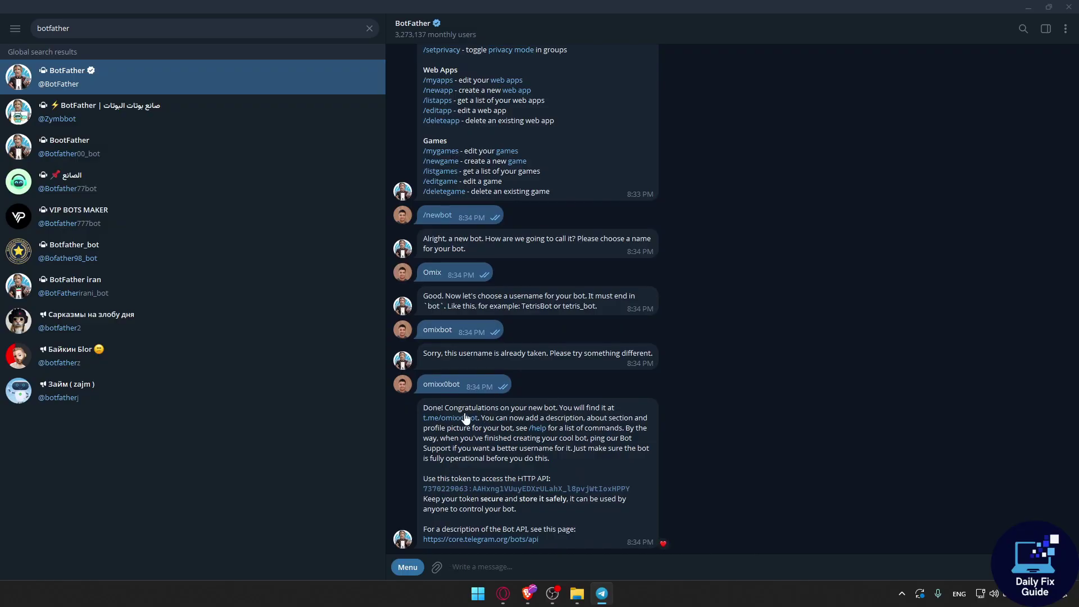
click(462, 418)
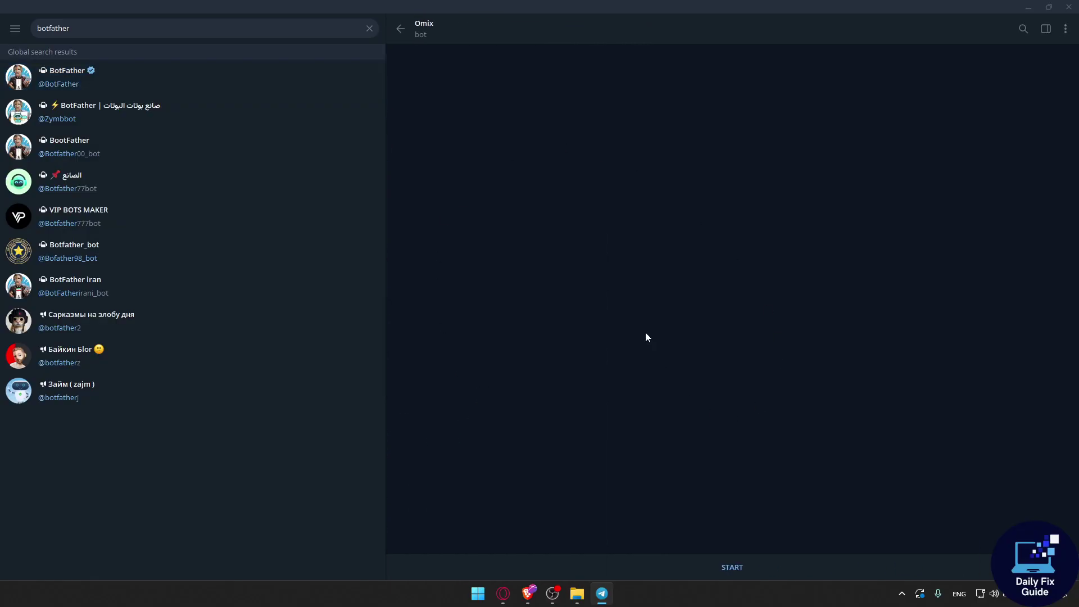
click(771, 570)
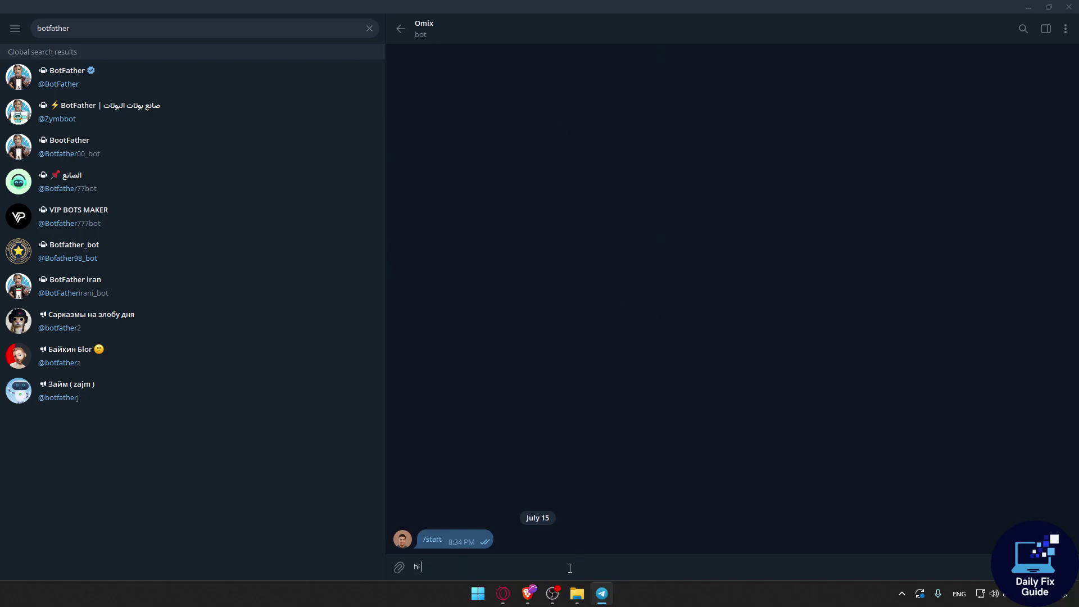
Return to the BotFather chat, clear the chat search and highlight the line introducing the HTTP API token.
click(186, 83)
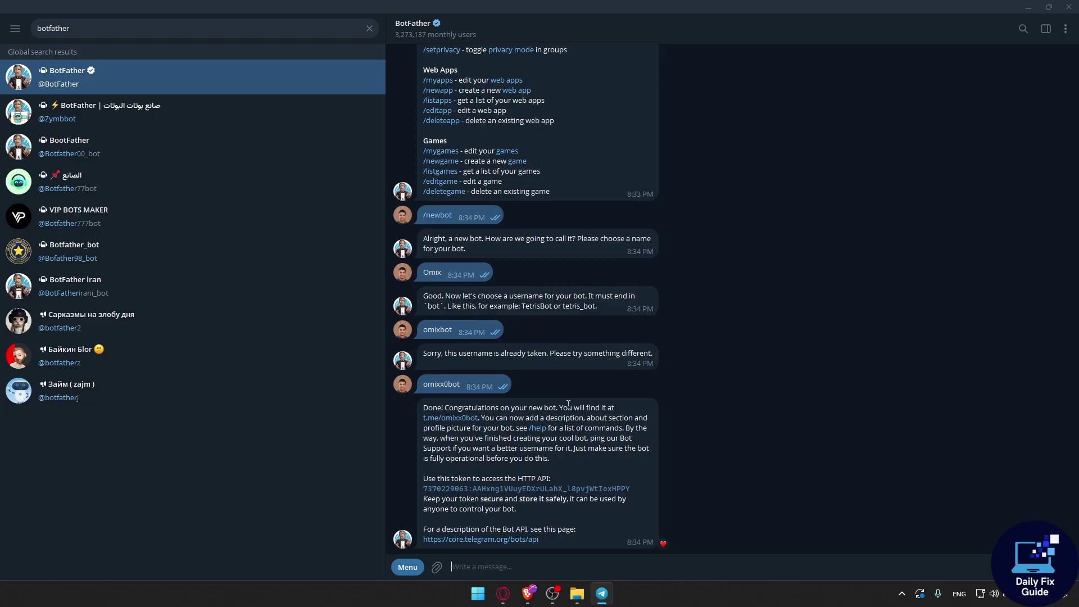
click(370, 34)
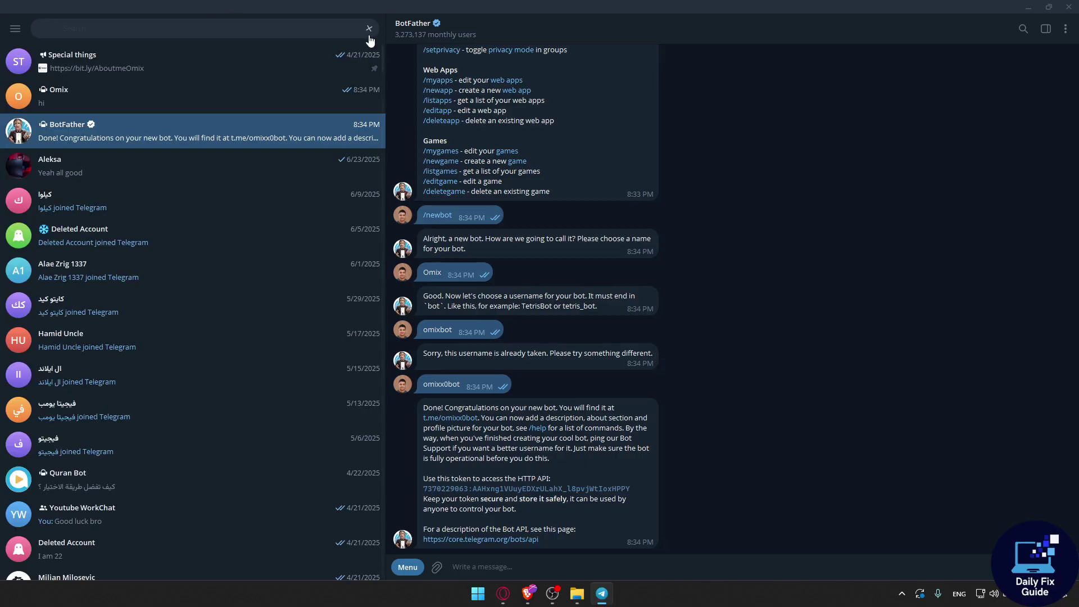
click(253, 105)
click(236, 144)
drag(423, 478, 533, 481)
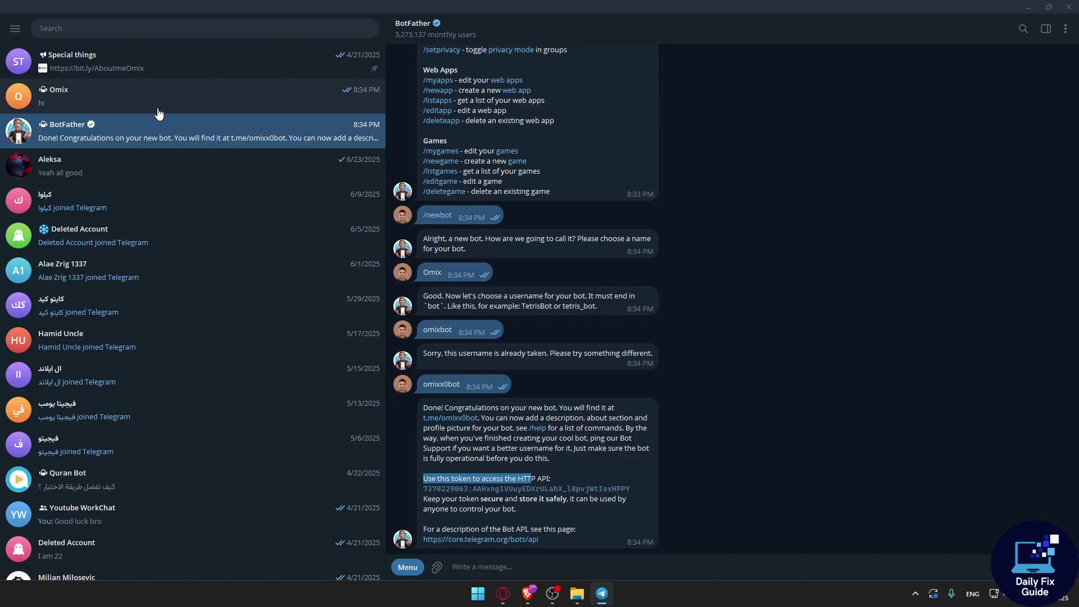
Send the test message asjf in the Omix bot's chat.
click(138, 107)
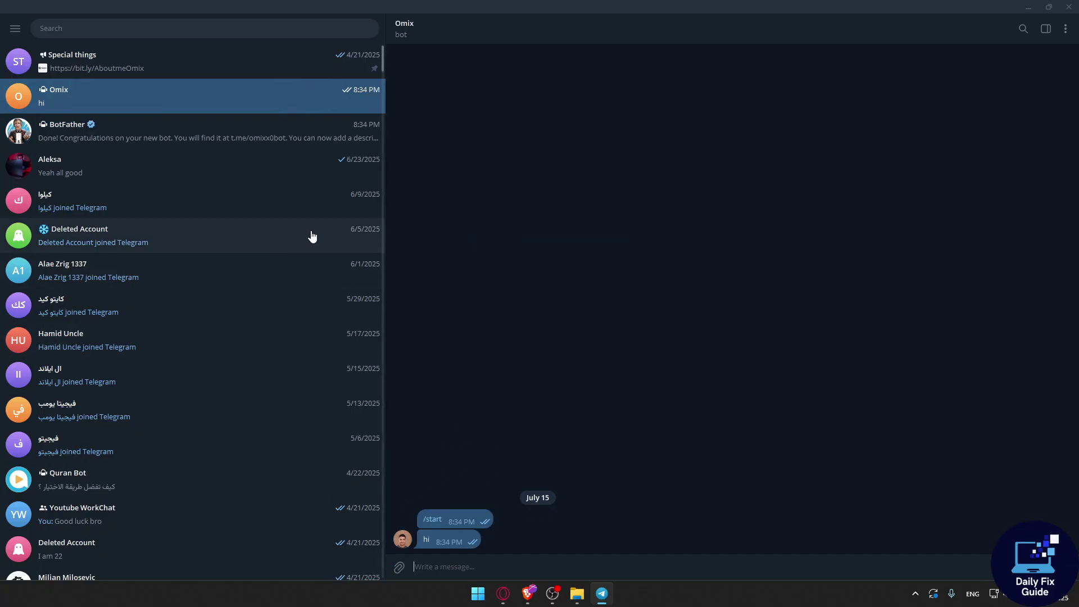
text(asjf)
key(Return)
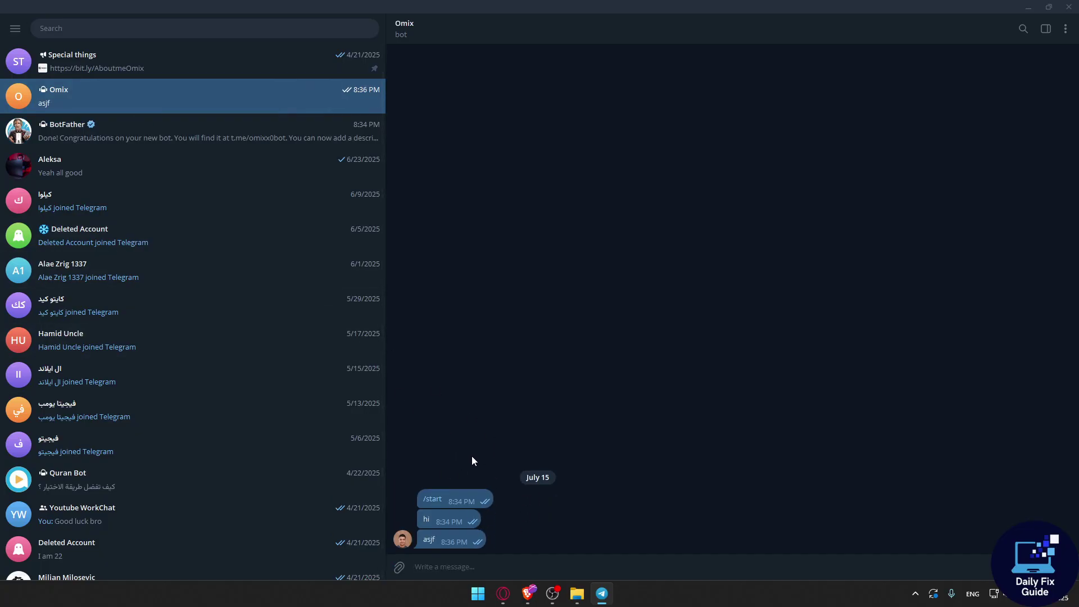
click(201, 146)
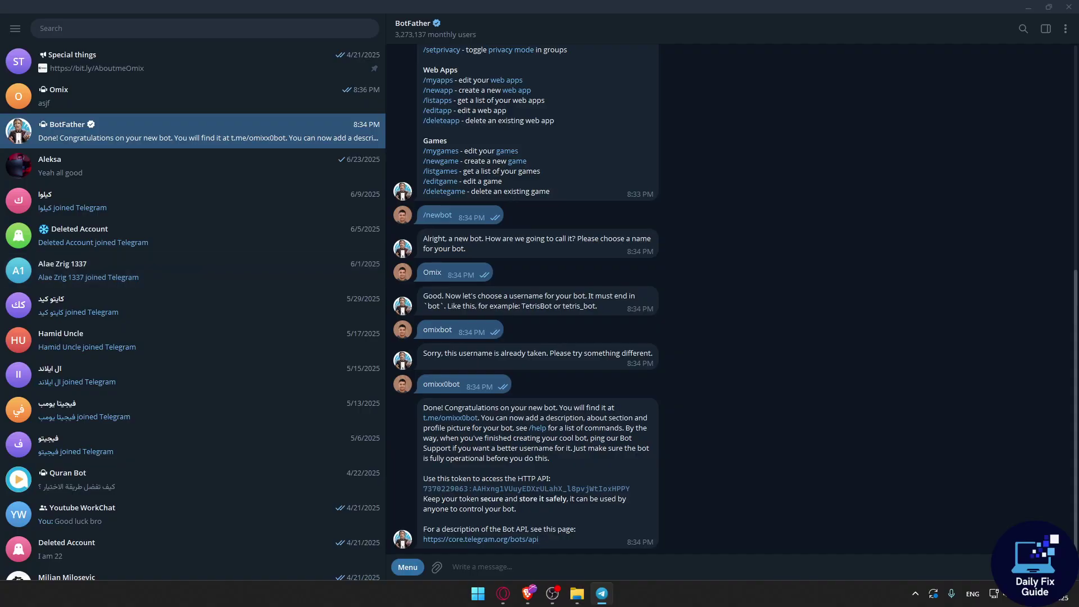
click(455, 567)
click(528, 594)
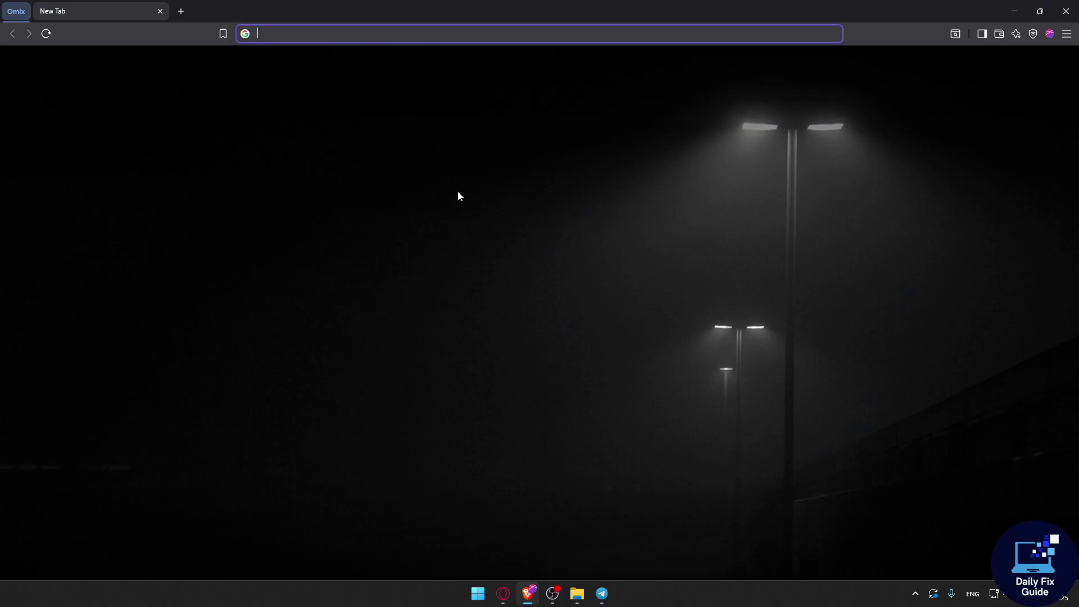
text(https)
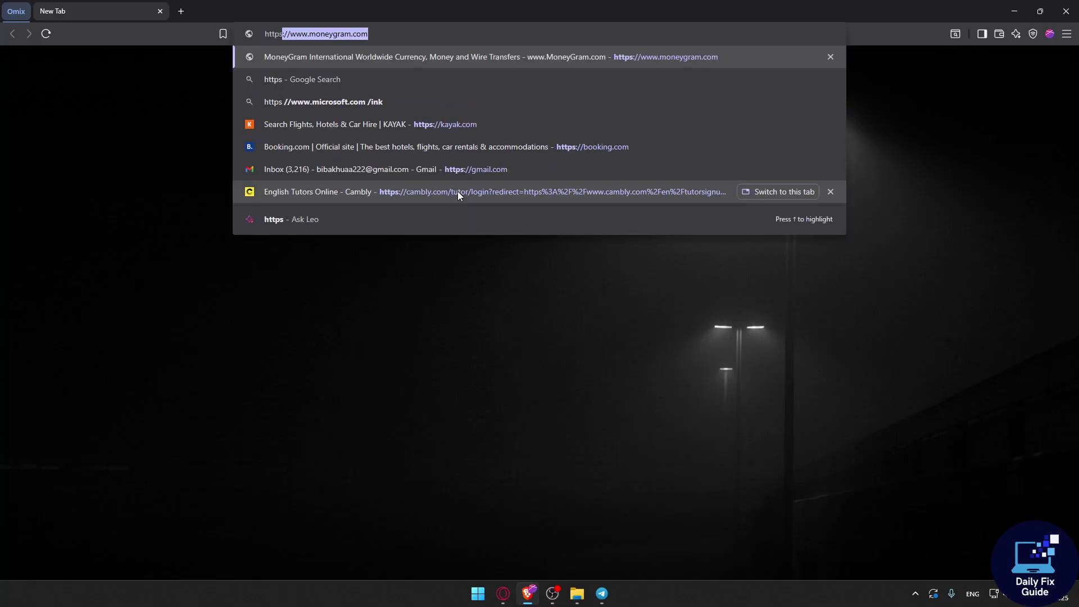
text(://)
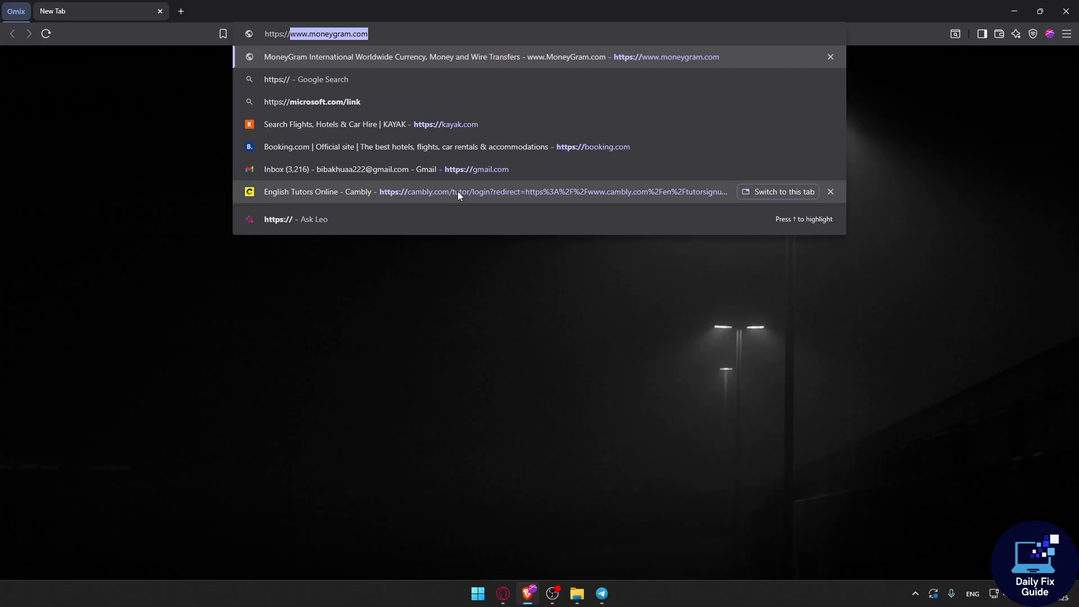
text(api)
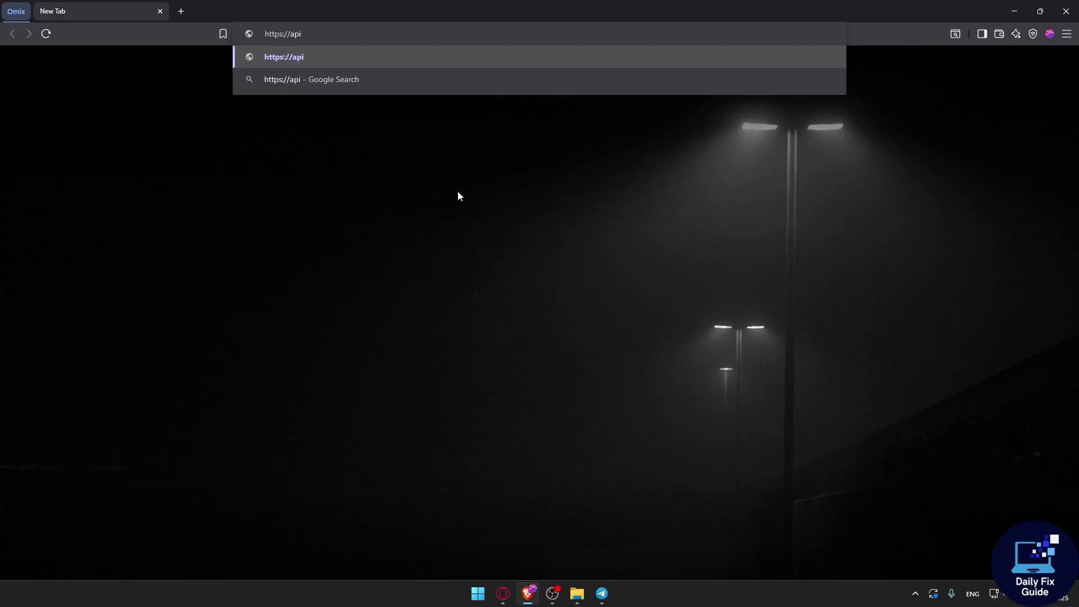
text(.telegram)
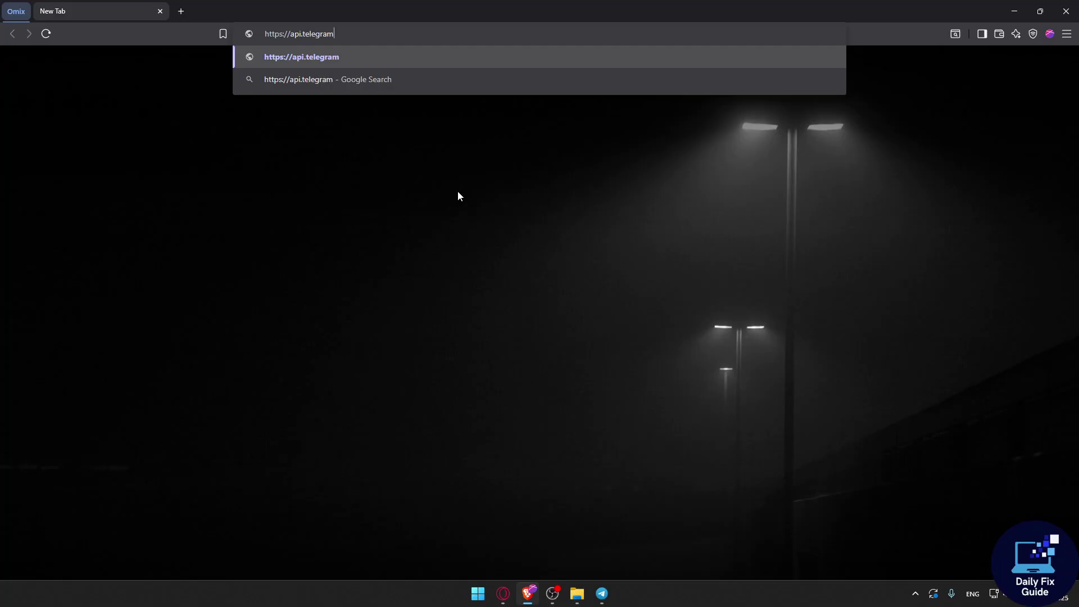
text(.org/)
Paste the API token from BotFather's message into the browser address, prefix it with bot, append /getupdates and load the page.
click(612, 594)
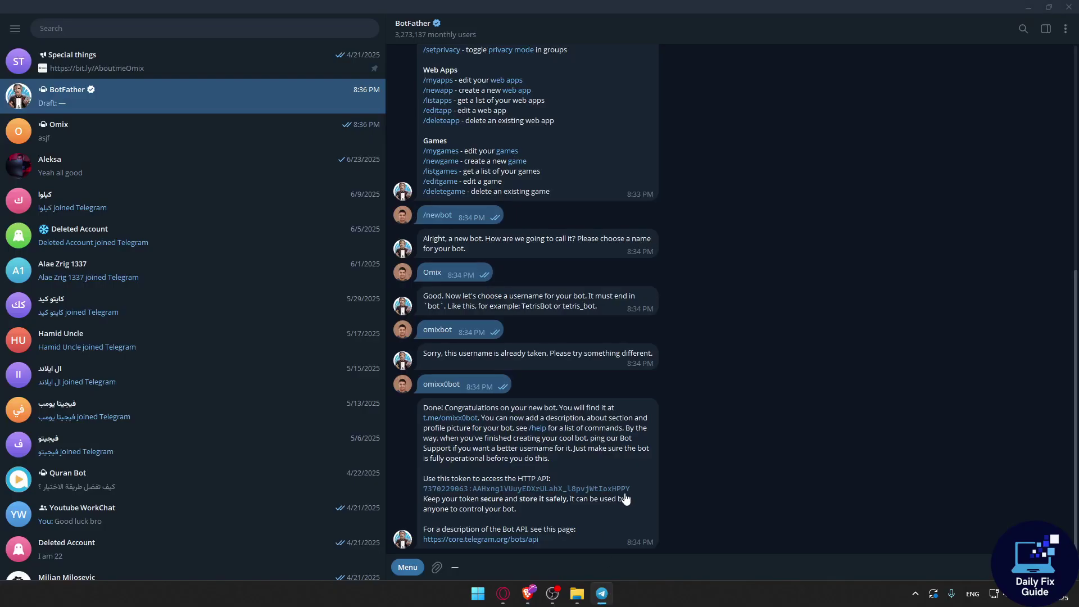
drag(631, 489, 433, 489)
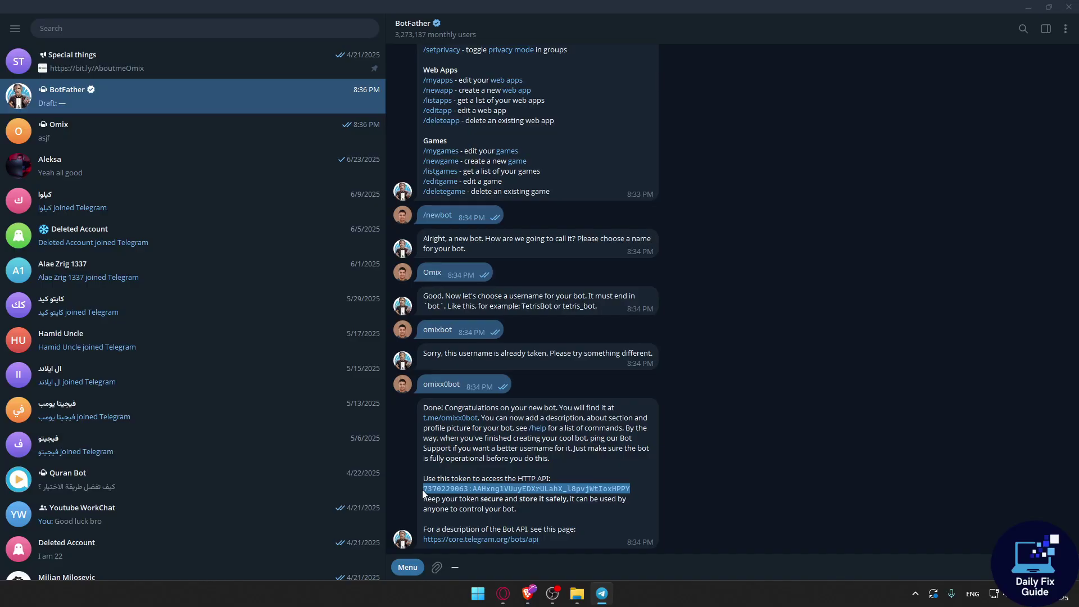
key(alt+Tab)
key(ctrl+v)
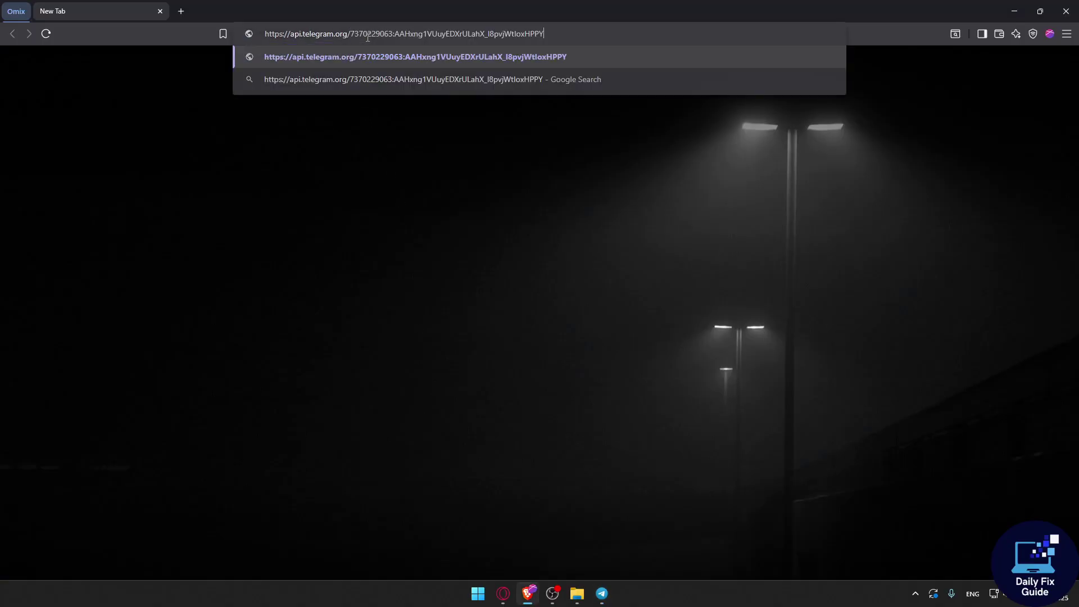
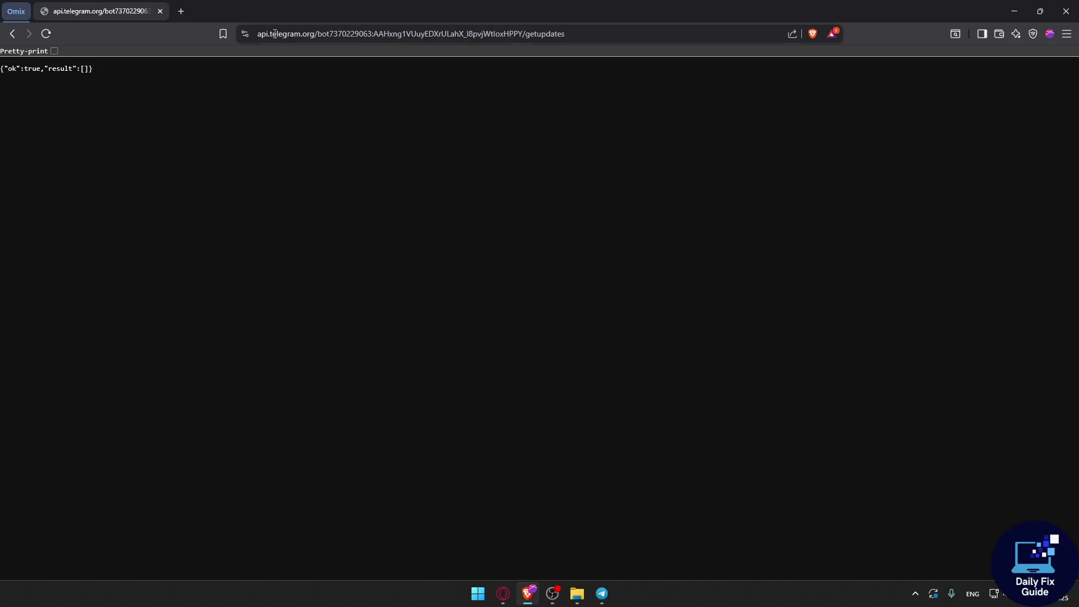
Switch to Telegram and send the message Subscripe in the Omix bot's chat.
click(602, 593)
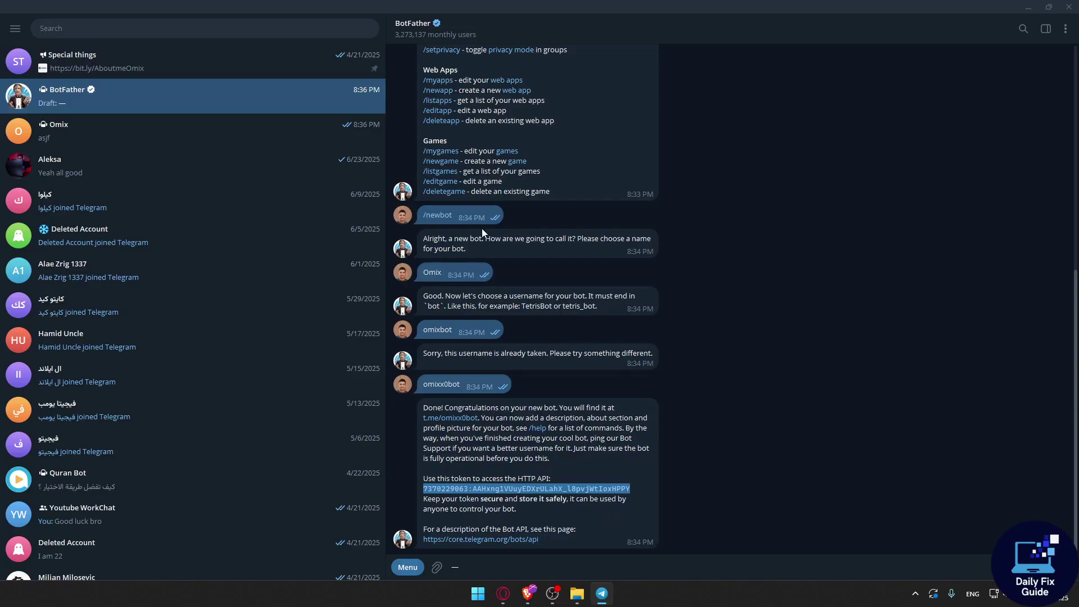
click(315, 135)
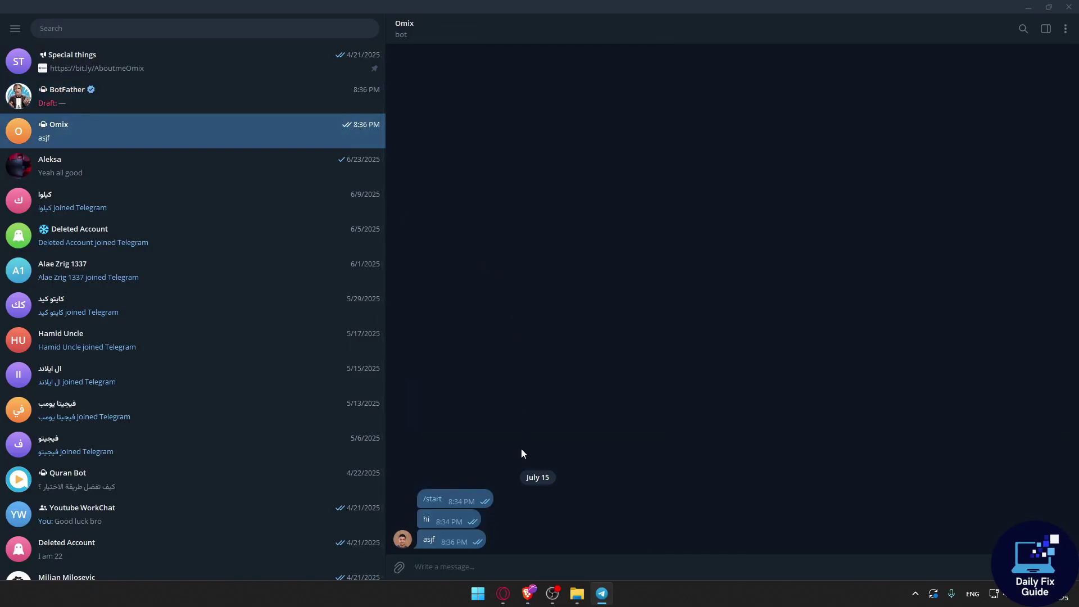
text(Subscripe)
key(Return)
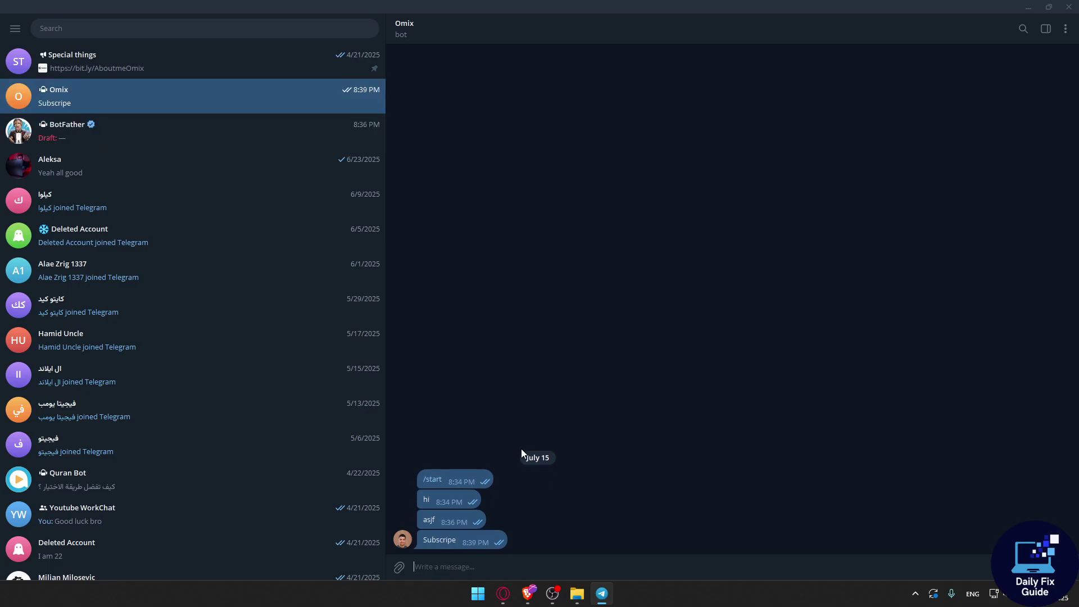
Switch to the Brave browser, reload the bot's getupdates page and highlight the update_id value in the response.
mouse_move(503, 593)
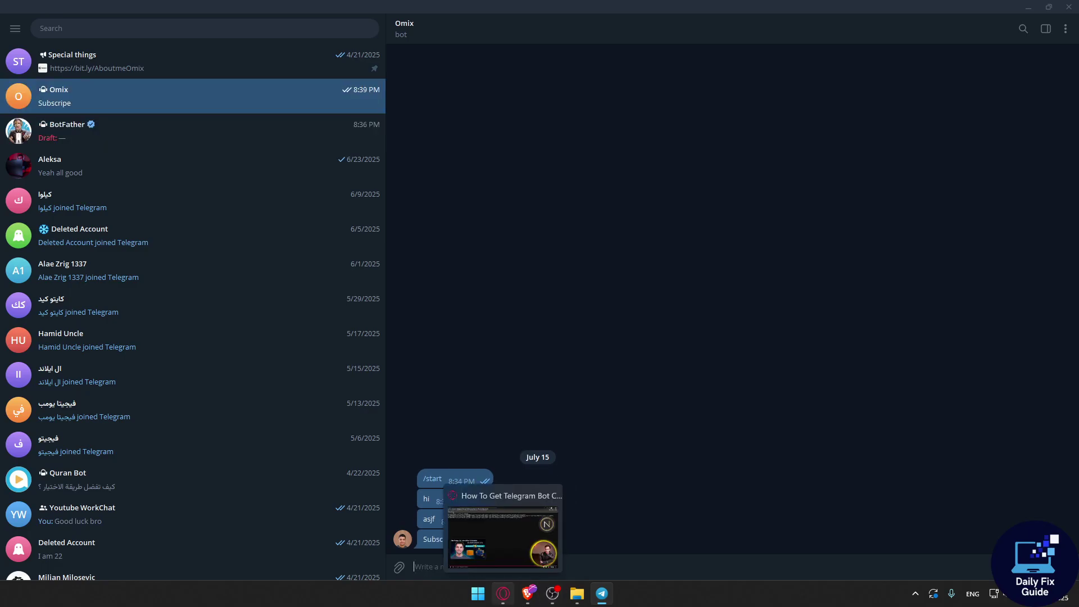
click(527, 593)
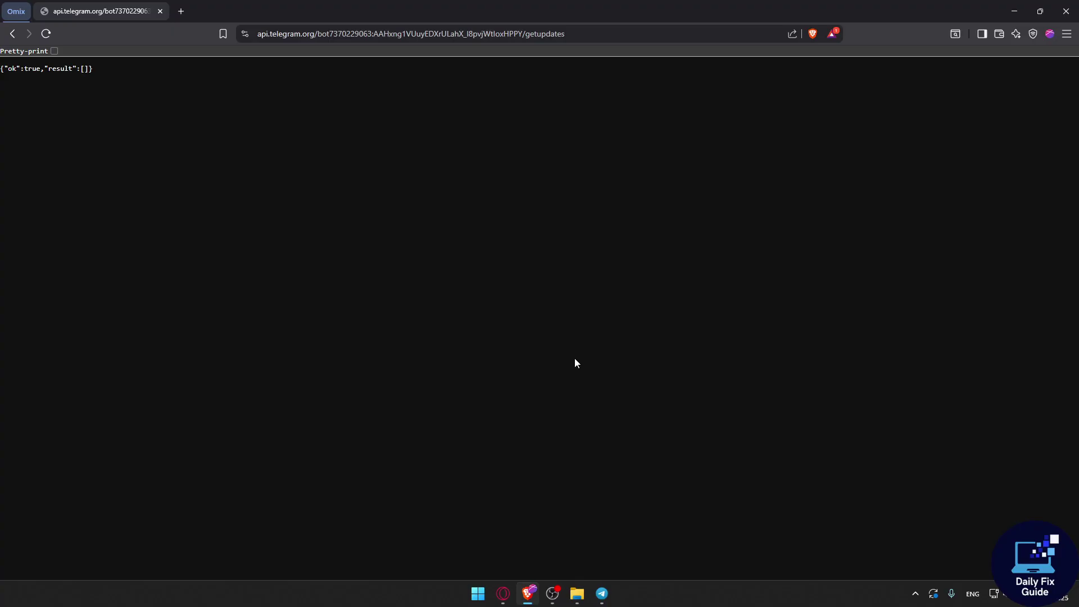
click(46, 33)
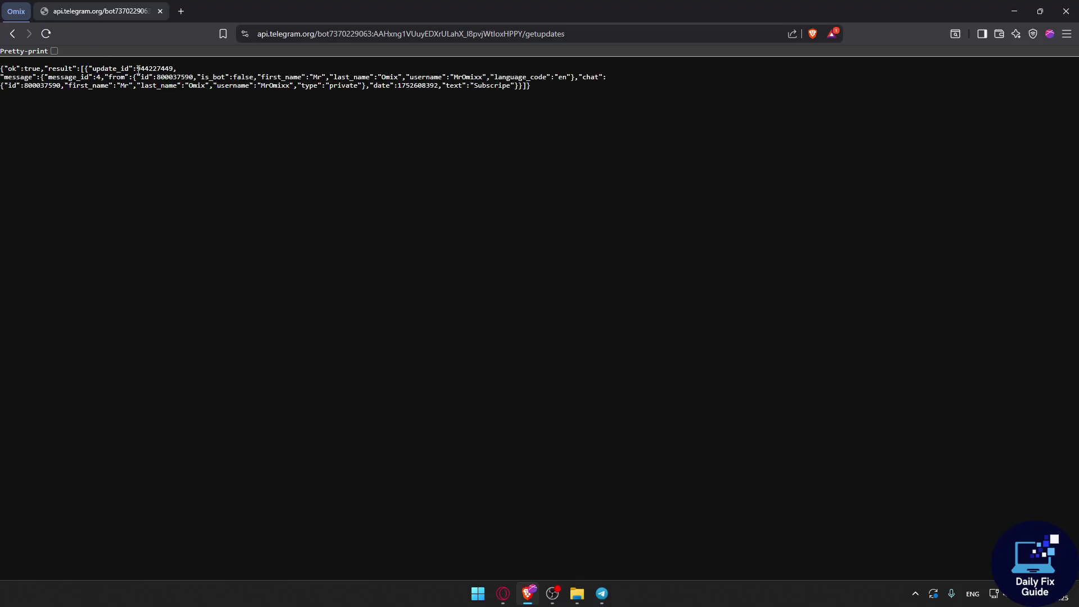
drag(138, 68, 172, 68)
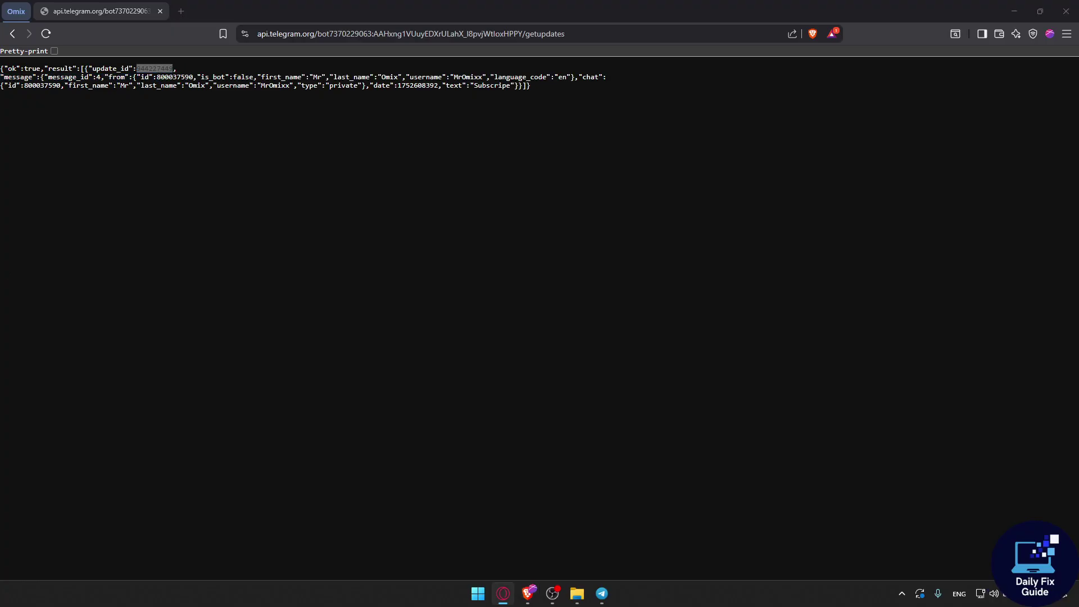
key(alt+Tab)
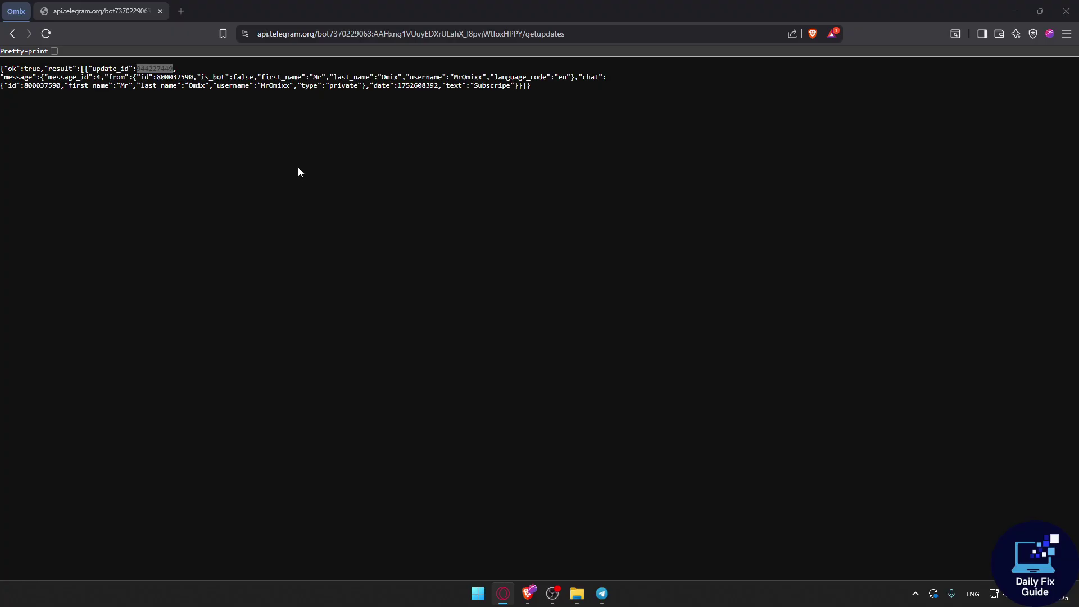